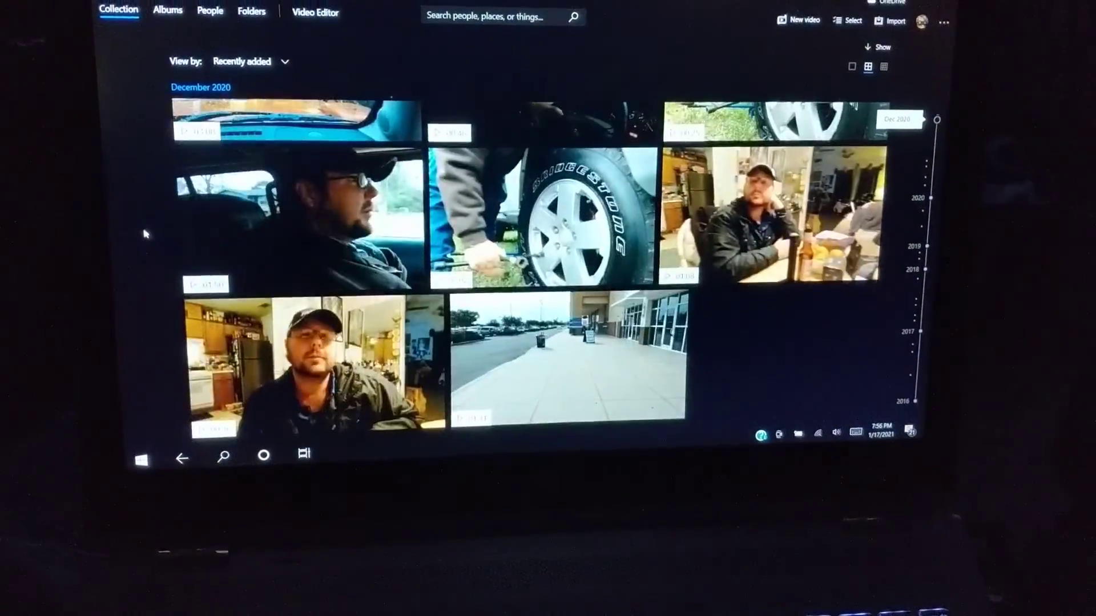
scroll(151, 241, down, 3)
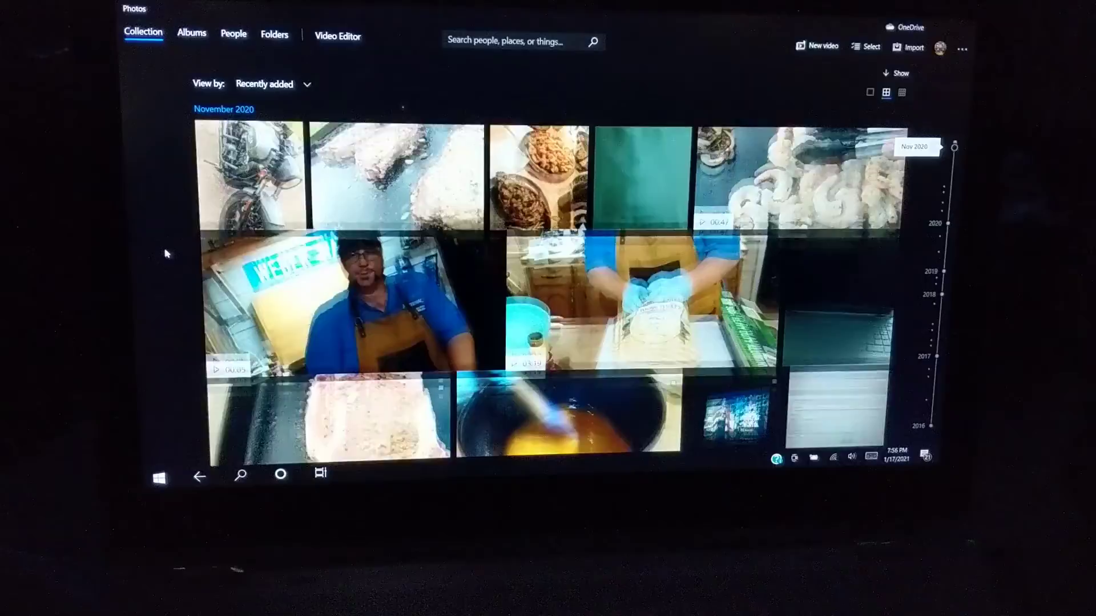
scroll(168, 254, down, 3)
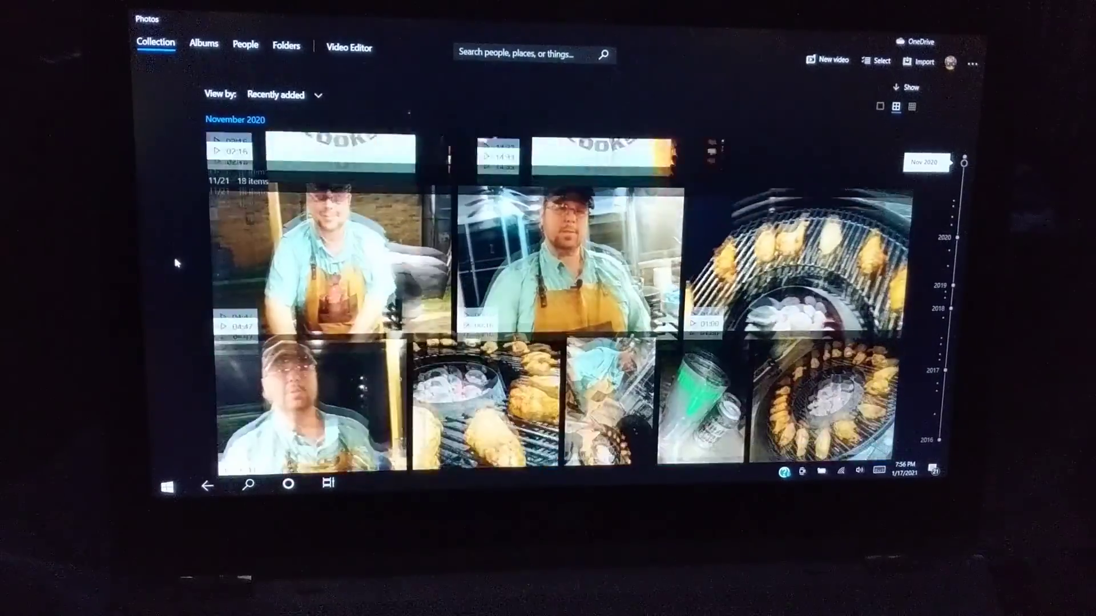
scroll(180, 266, up, 3)
scroll(179, 266, up, 3)
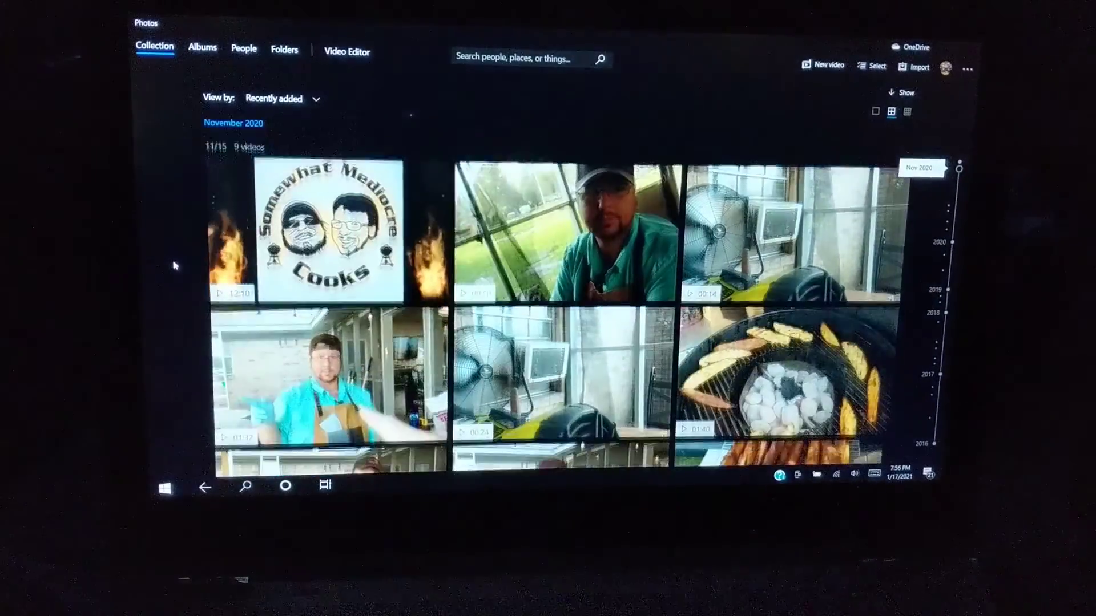
scroll(173, 265, down, 3)
scroll(173, 266, down, 3)
scroll(174, 266, down, 3)
scroll(174, 265, down, 3)
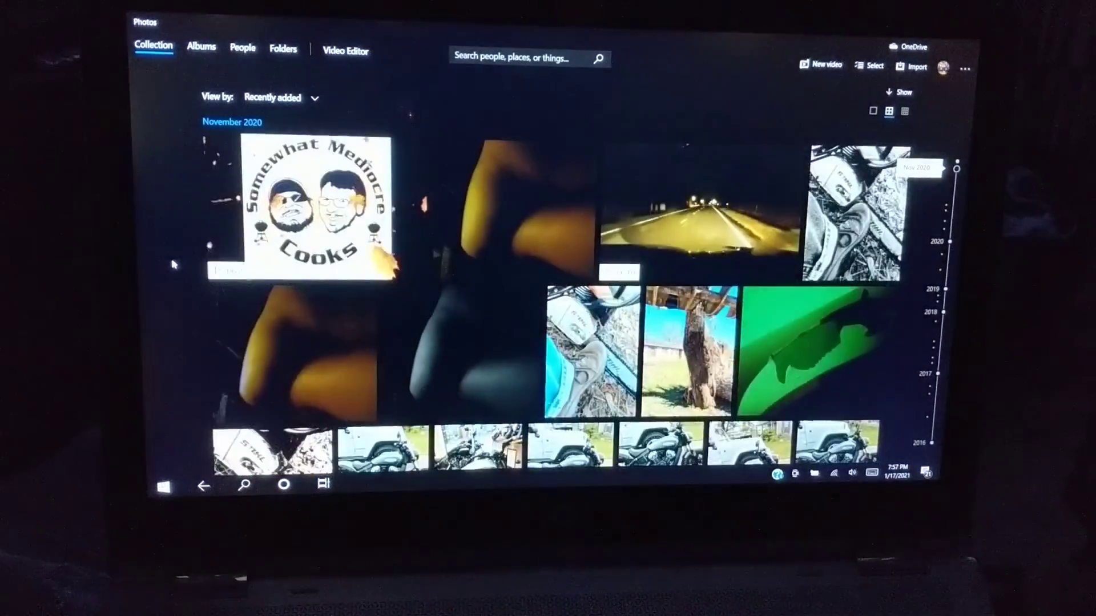
scroll(174, 266, down, 3)
scroll(174, 265, down, 3)
scroll(174, 265, down, 2)
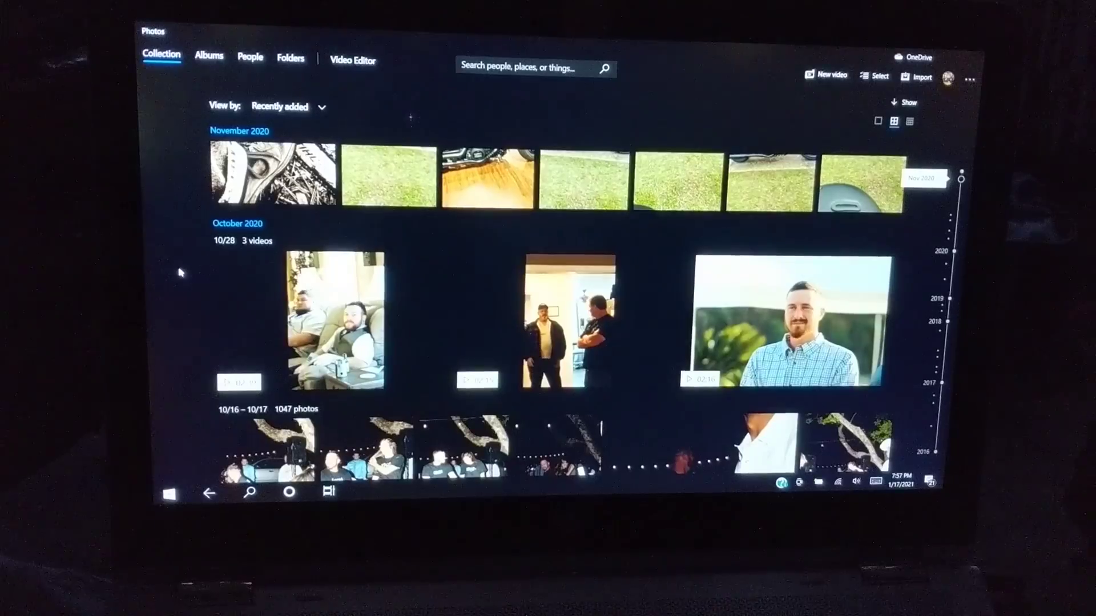
scroll(179, 271, down, 2)
scroll(179, 271, up, 3)
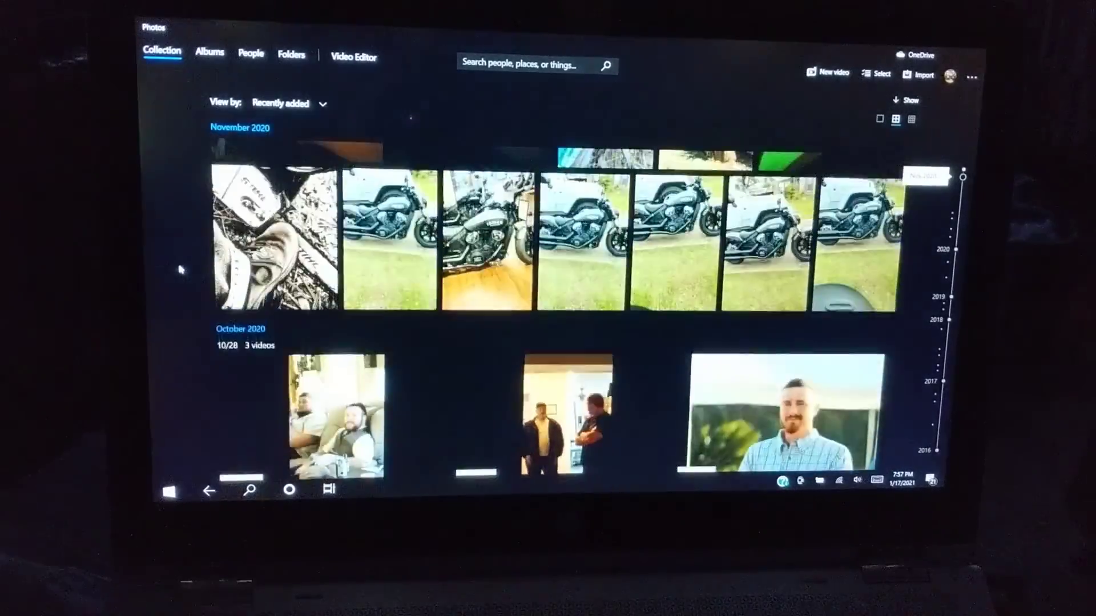
scroll(178, 271, up, 3)
scroll(179, 271, up, 3)
scroll(181, 271, up, 3)
scroll(181, 271, up, 3)
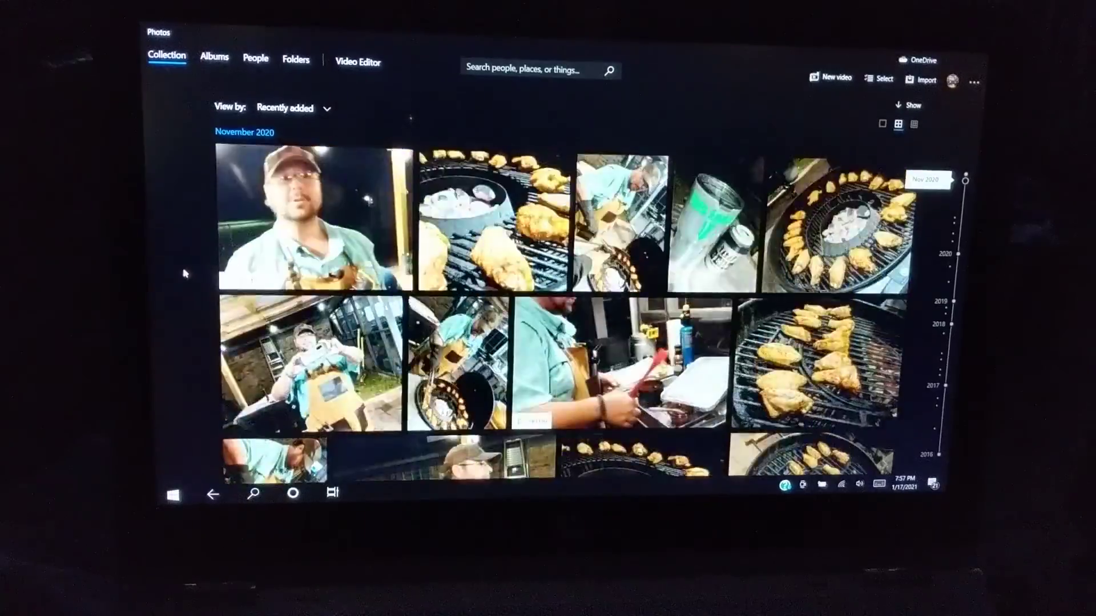
scroll(181, 272, up, 3)
scroll(181, 272, up, 3)
scroll(180, 271, down, 3)
scroll(181, 272, down, 3)
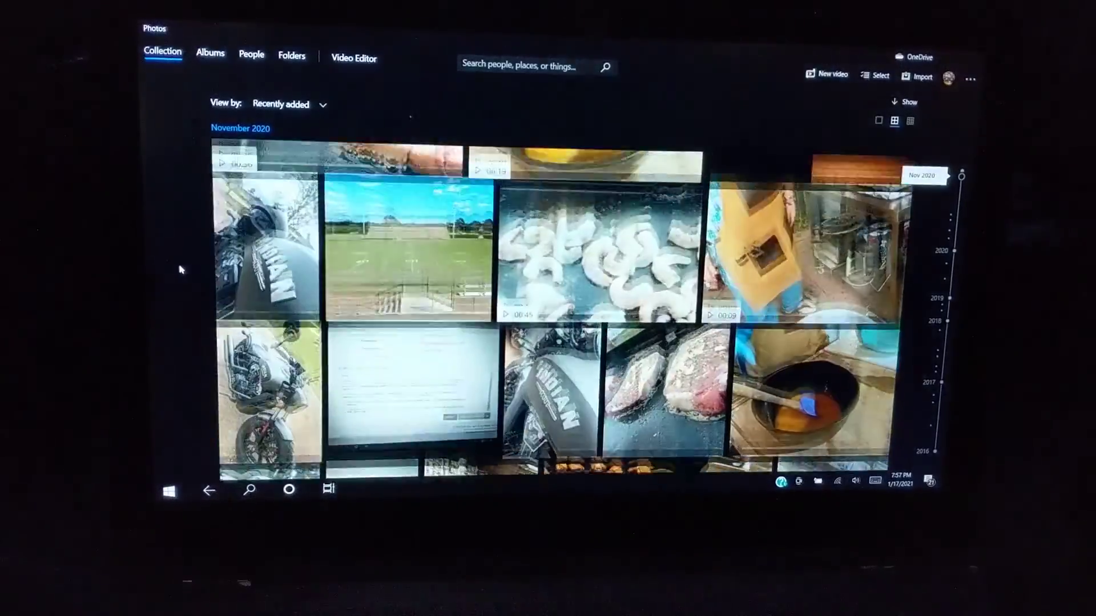
scroll(180, 272, down, 3)
scroll(180, 271, down, 3)
scroll(179, 268, up, 3)
scroll(179, 268, up, 3)
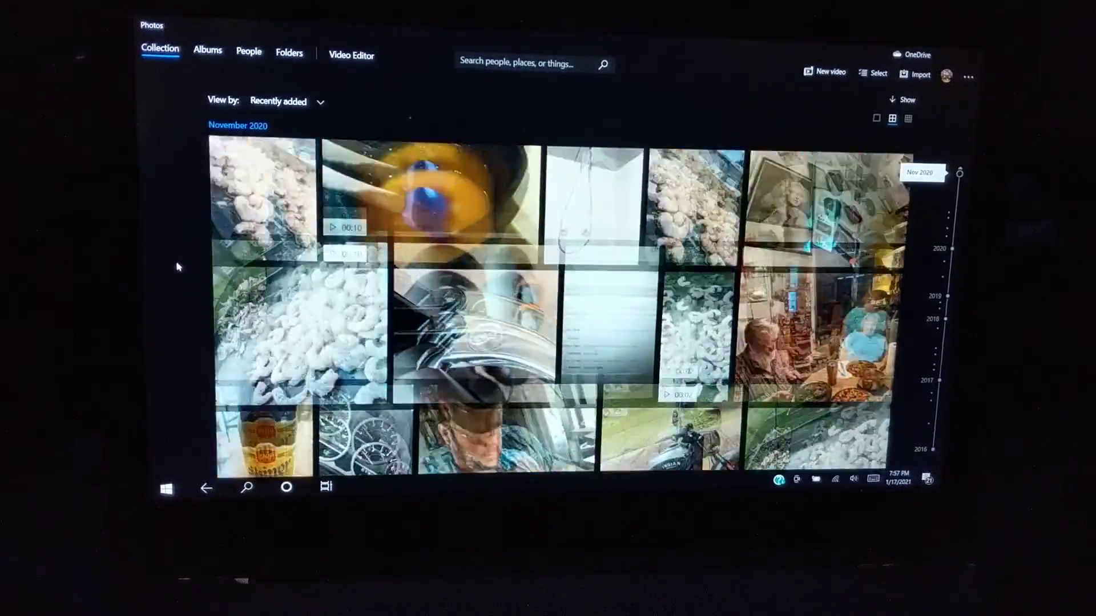
scroll(179, 268, up, 3)
scroll(179, 268, up, 3)
scroll(177, 266, up, 3)
scroll(176, 265, down, 3)
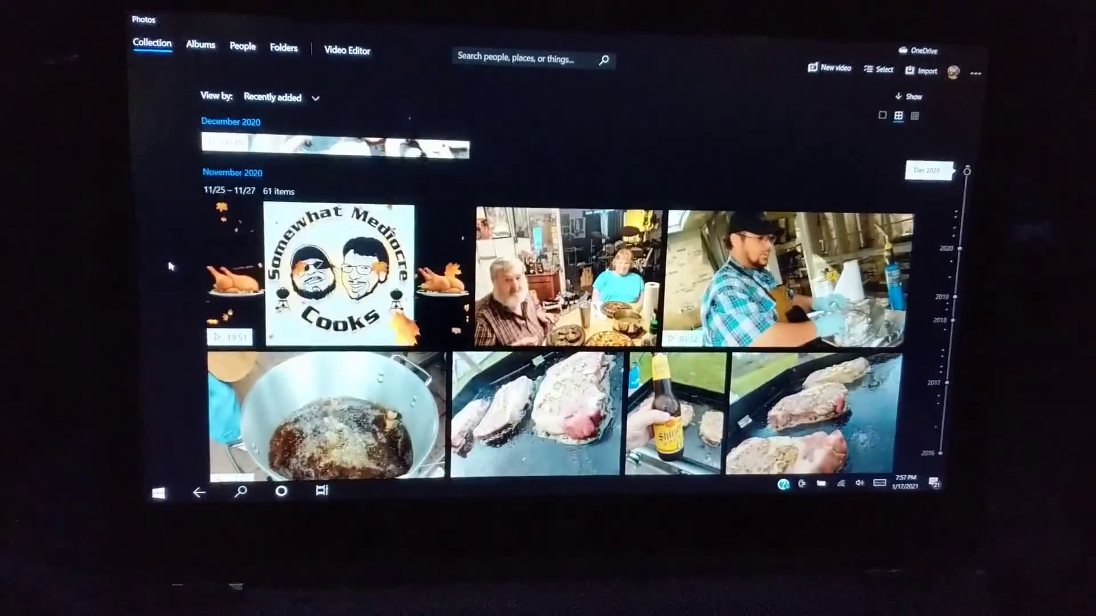